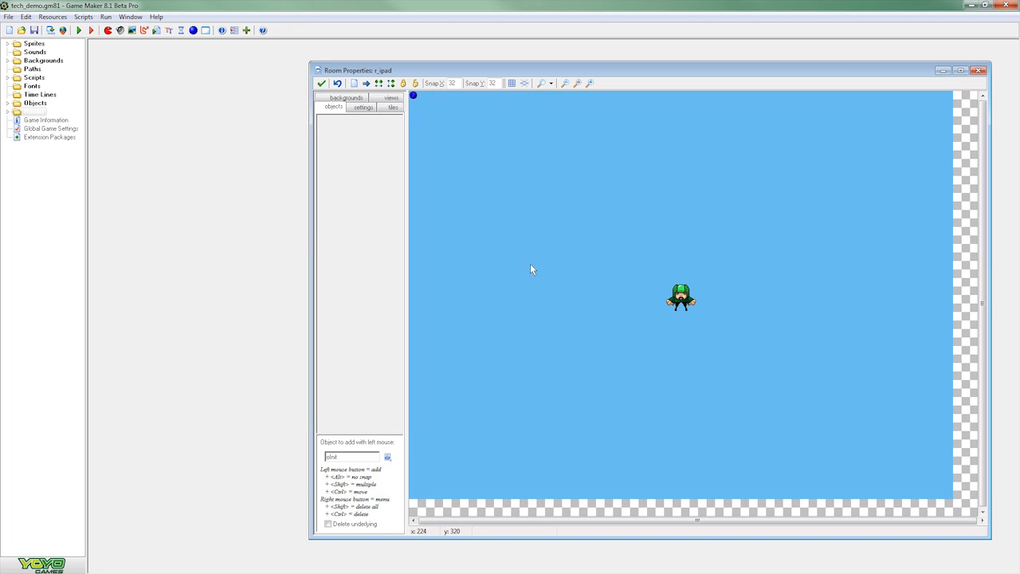
Step: Run the game as a test, and close the r_ipad room
click(77, 31)
click(321, 82)
Step: Examine the animation subimages of the spr_player sprite in the sprite editor, and close the sprite
click(6, 43)
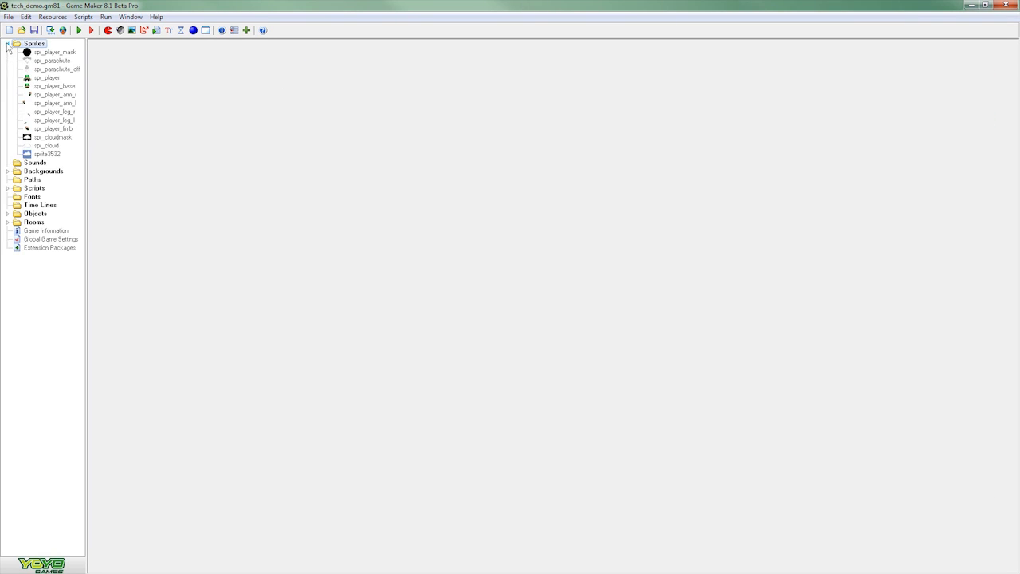
double_click(47, 78)
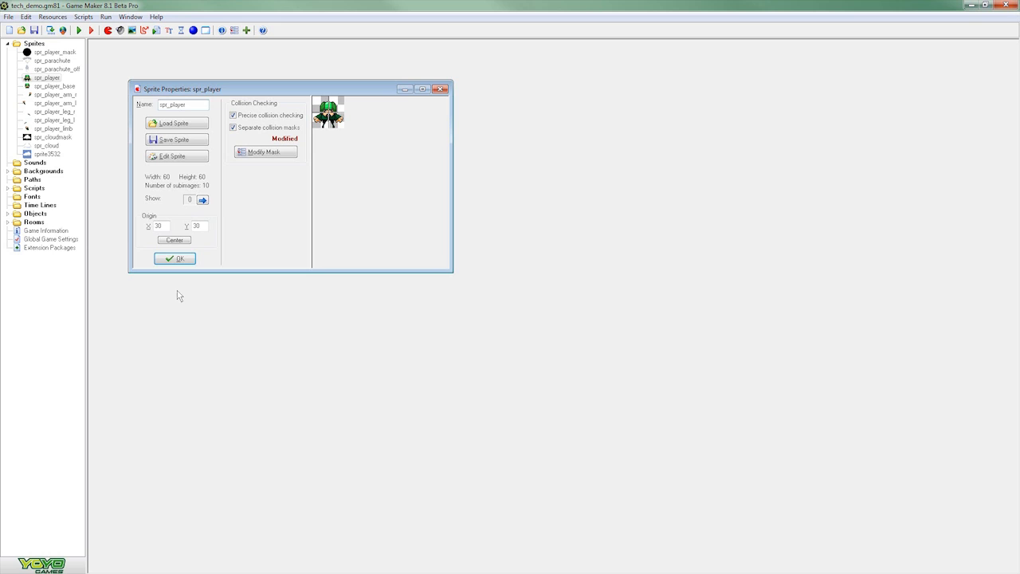
click(183, 160)
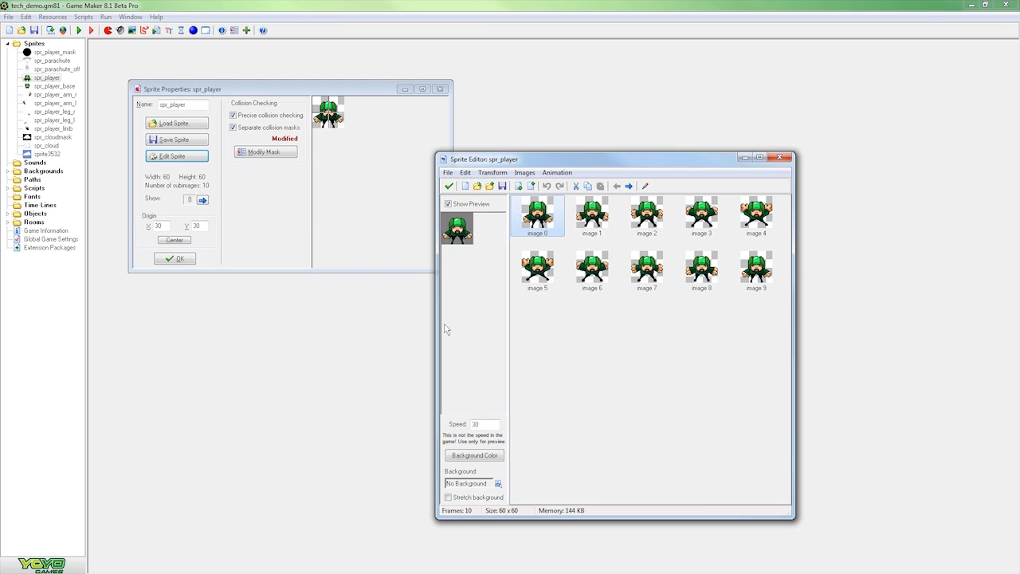
click(448, 185)
click(180, 258)
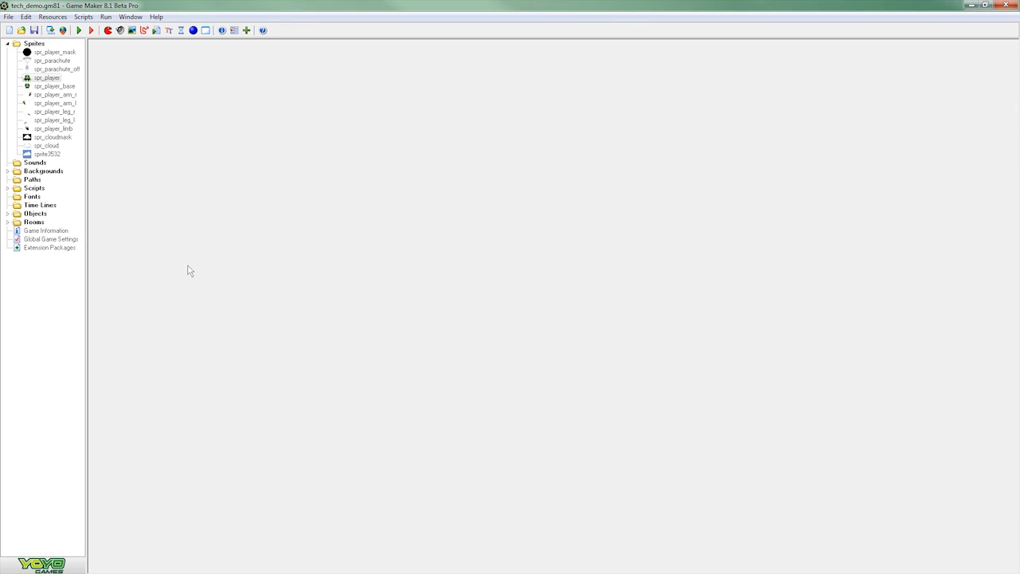
Step: Inspect the r_ipad room without its grid, check its background settings, and close it
double_click(34, 221)
double_click(42, 239)
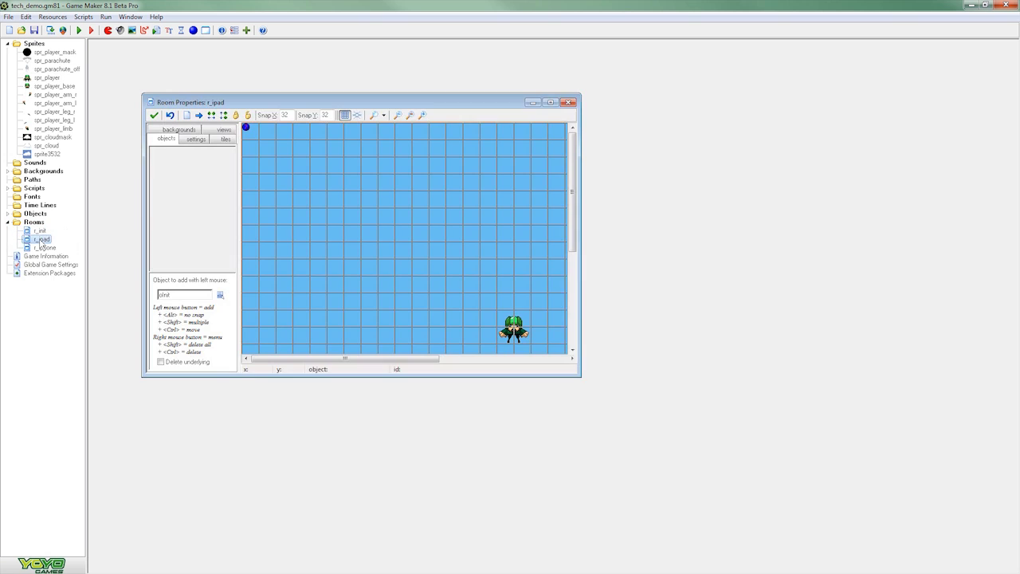
drag(582, 379, 811, 567)
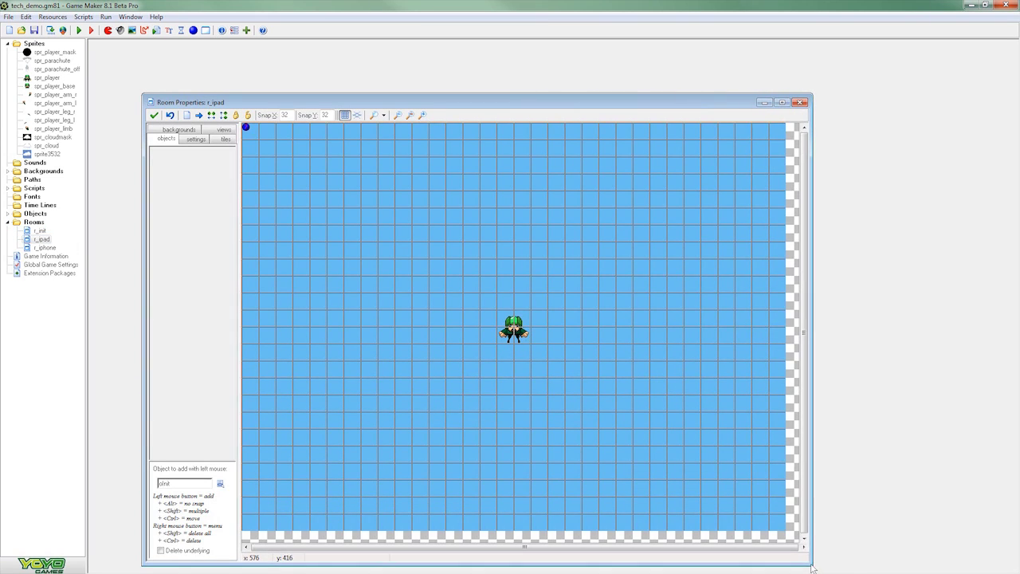
click(344, 114)
drag(387, 98, 381, 71)
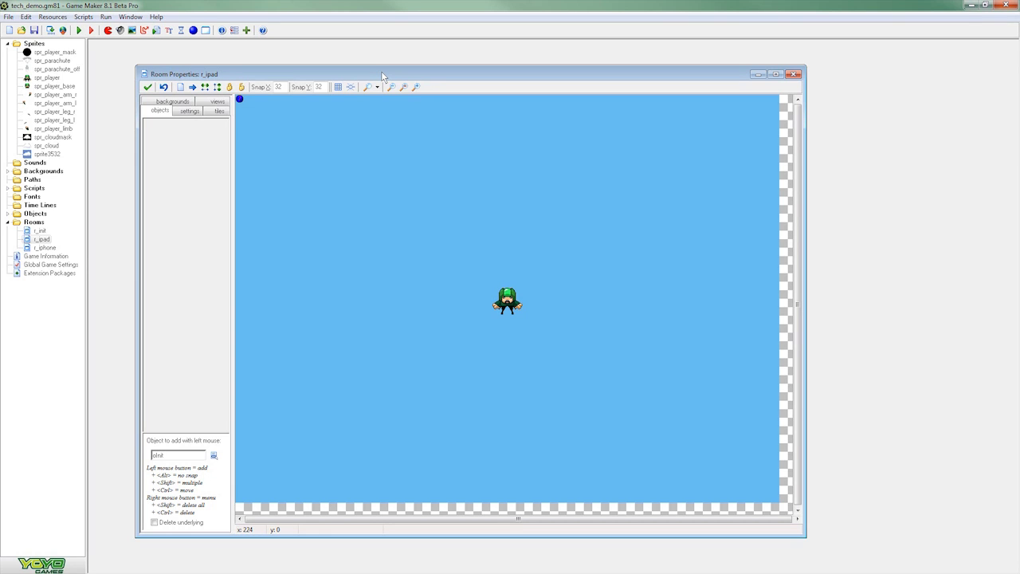
click(173, 102)
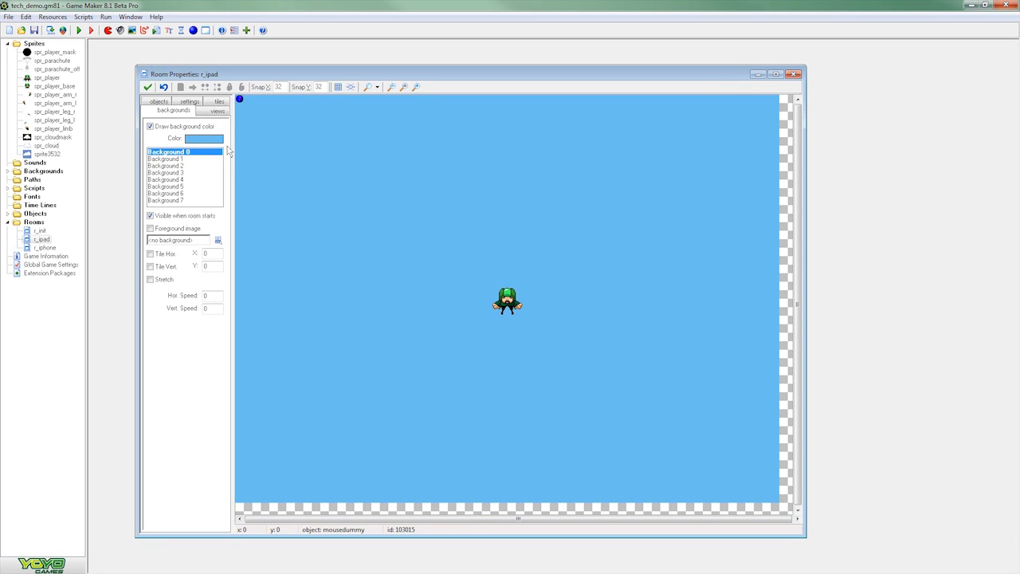
click(147, 87)
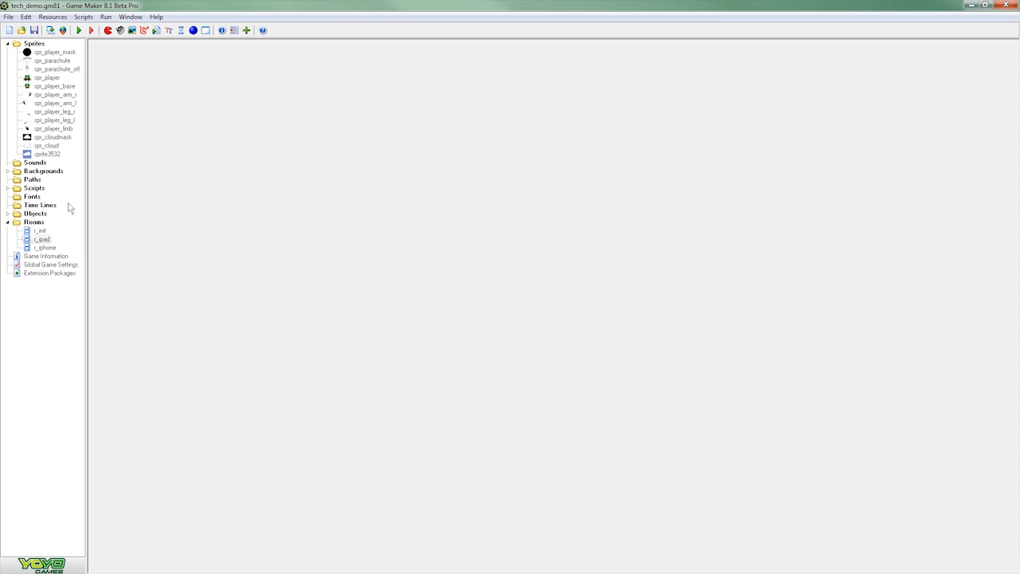
Step: Inspect the properties of the spr_cloud sprite and close it
click(47, 147)
double_click(48, 146)
drag(481, 296, 502, 286)
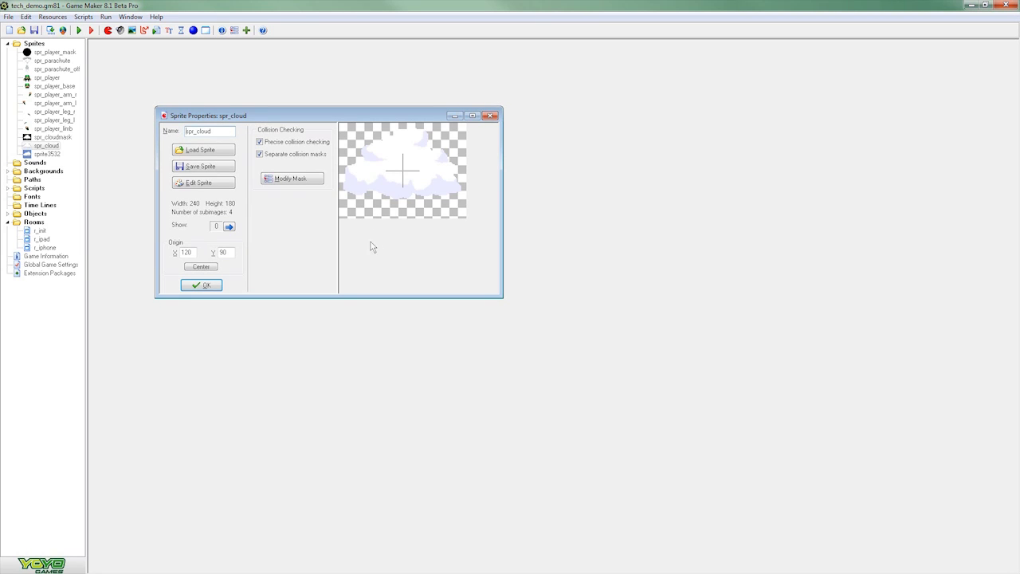
click(187, 286)
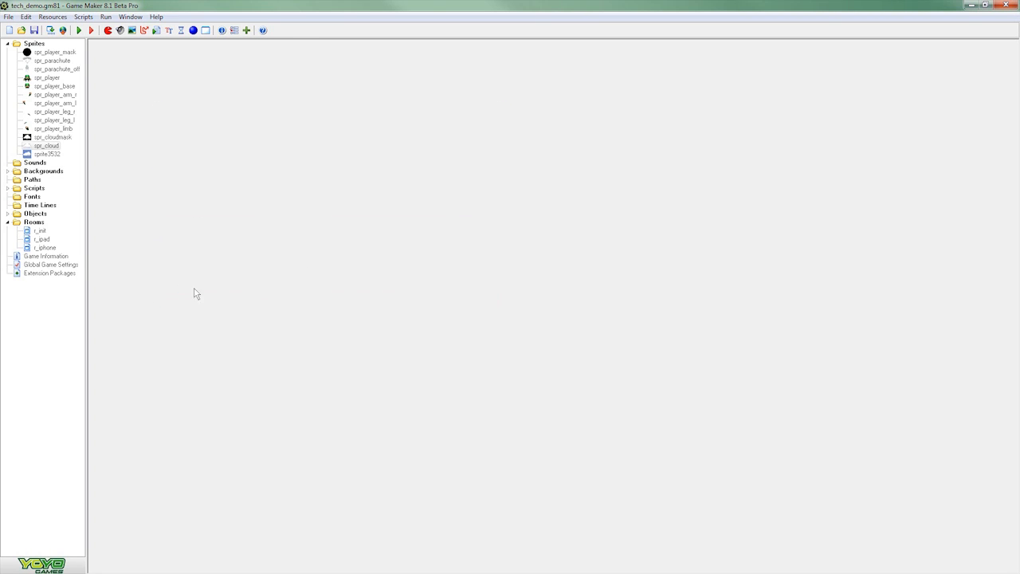
Step: Add a Step event to the cloud object that sets its own vertical speed to -20
click(7, 213)
double_click(40, 231)
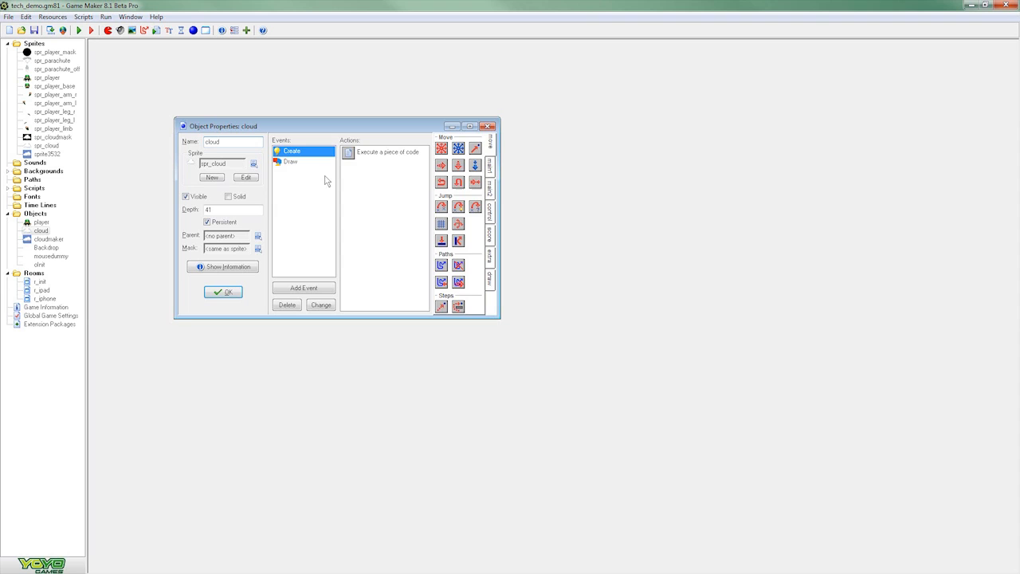
click(303, 287)
click(478, 290)
click(481, 294)
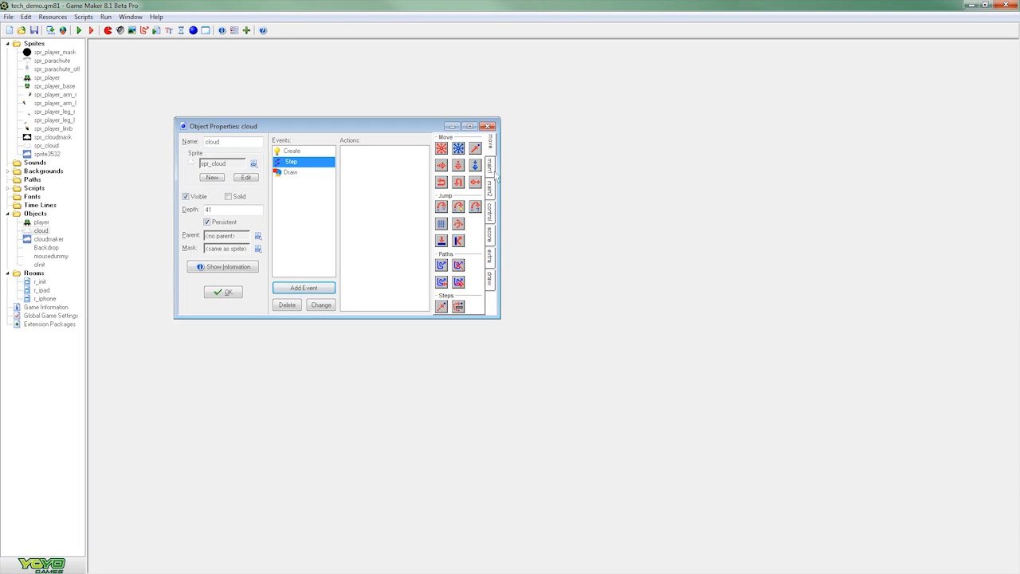
drag(462, 169, 384, 199)
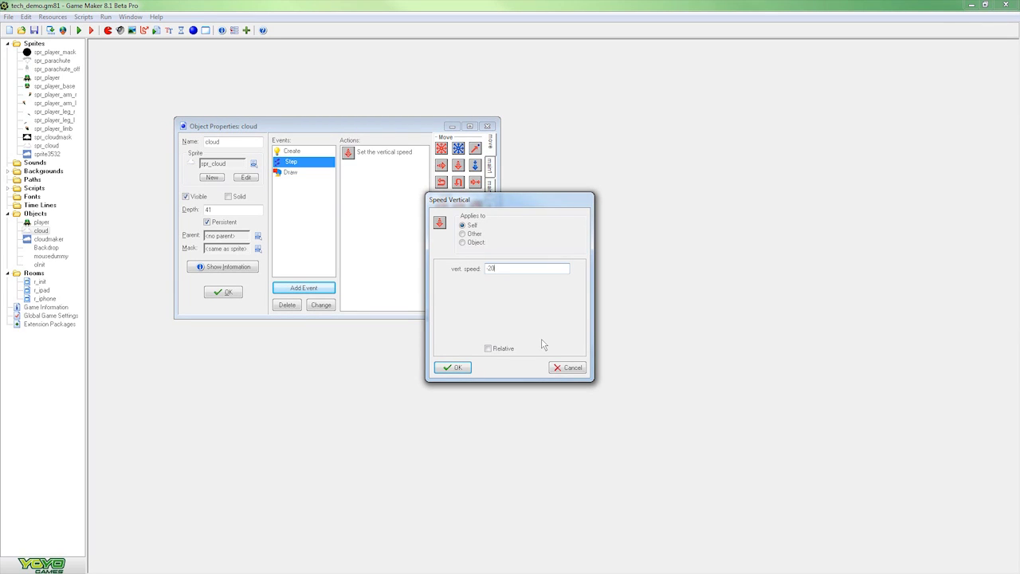
click(453, 367)
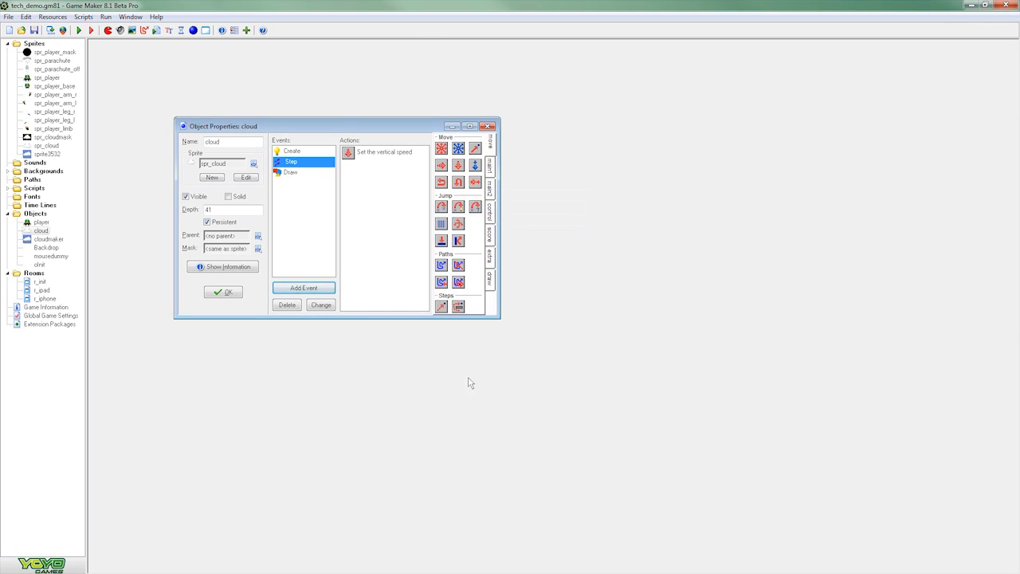
Step: Add a Test Variable condition to the cloud's Step event checking that y is smaller than -300
click(491, 213)
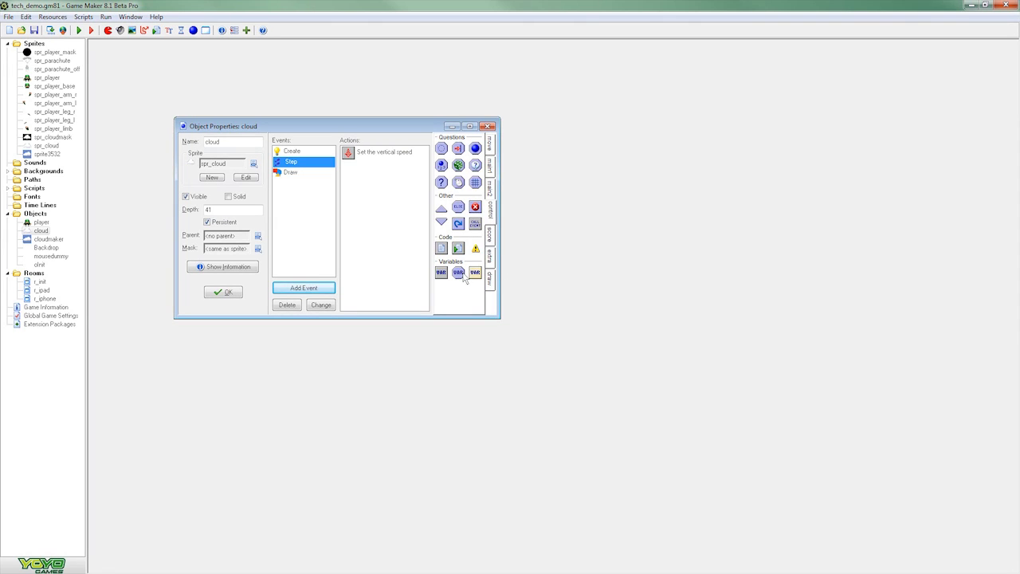
drag(464, 276, 400, 246)
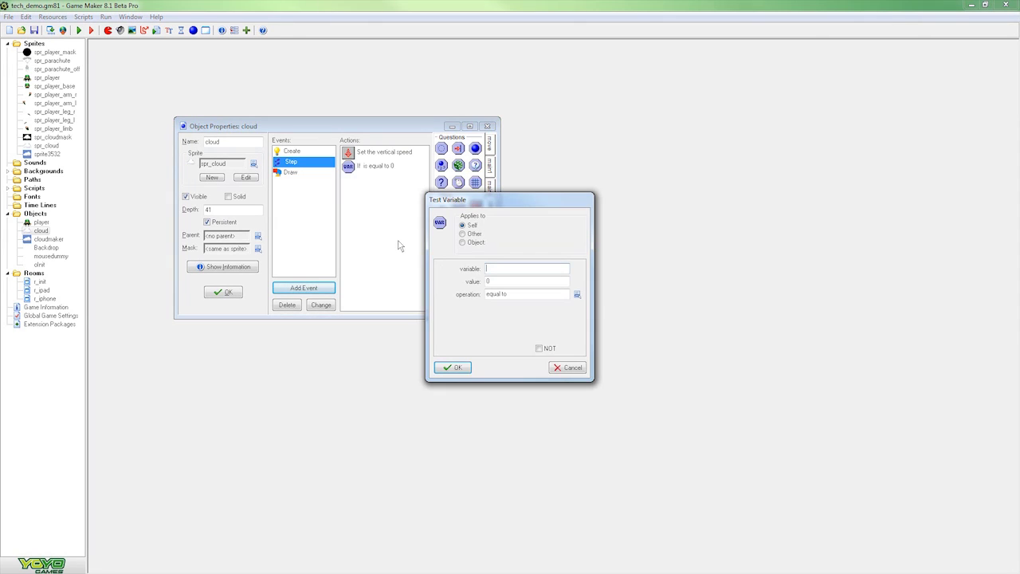
text(y)
click(577, 294)
click(617, 314)
click(487, 282)
text(-300)
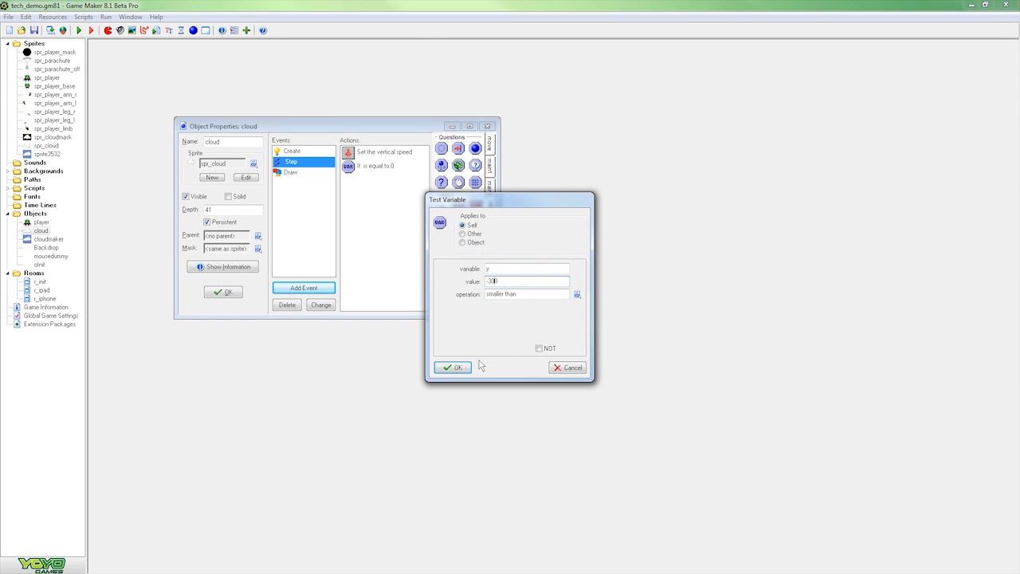
click(452, 368)
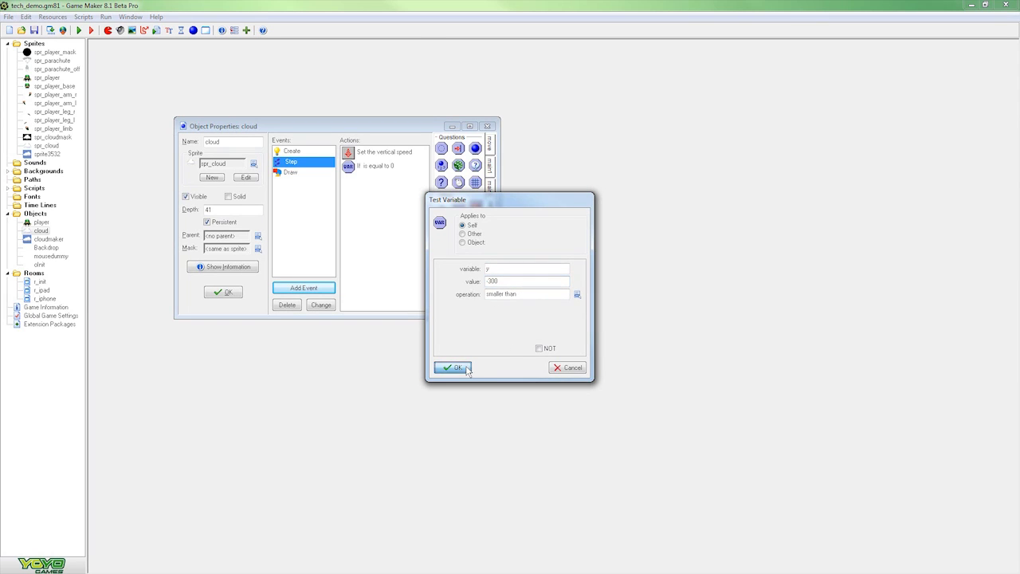
Step: Add a Destroy Instance action applied to Self after the y condition, and accept the cloud object
click(490, 172)
drag(460, 174, 408, 200)
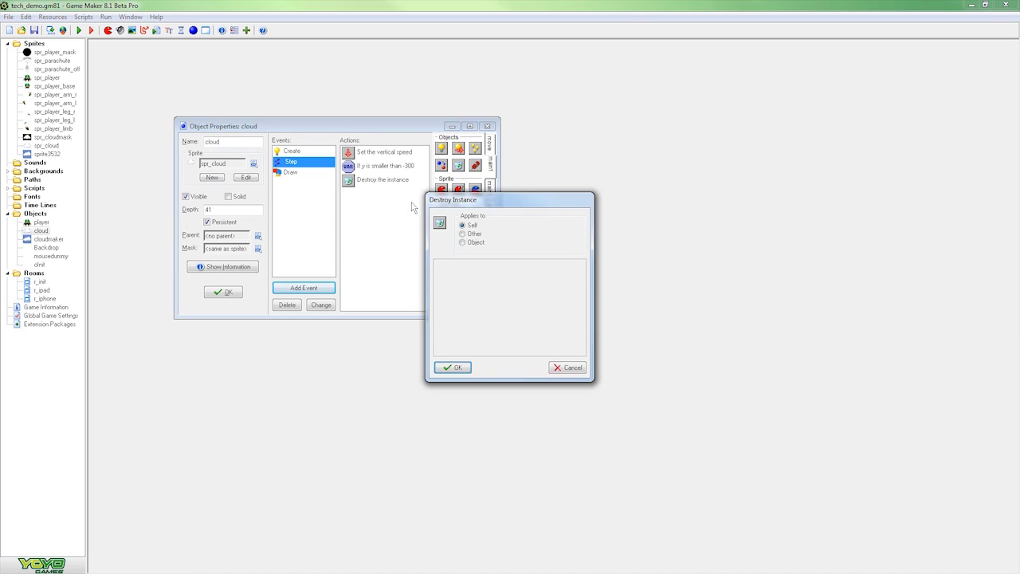
click(465, 372)
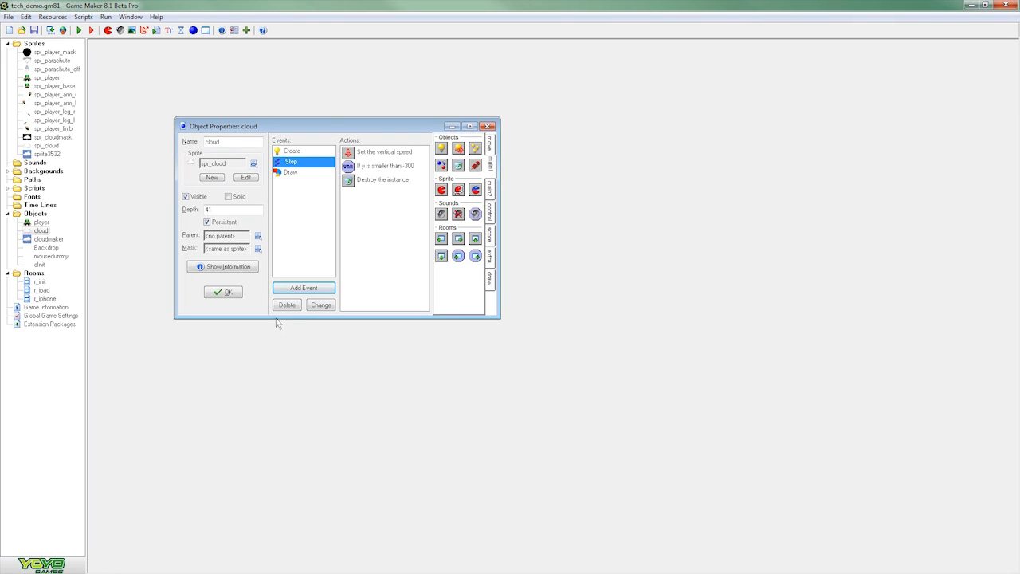
click(223, 292)
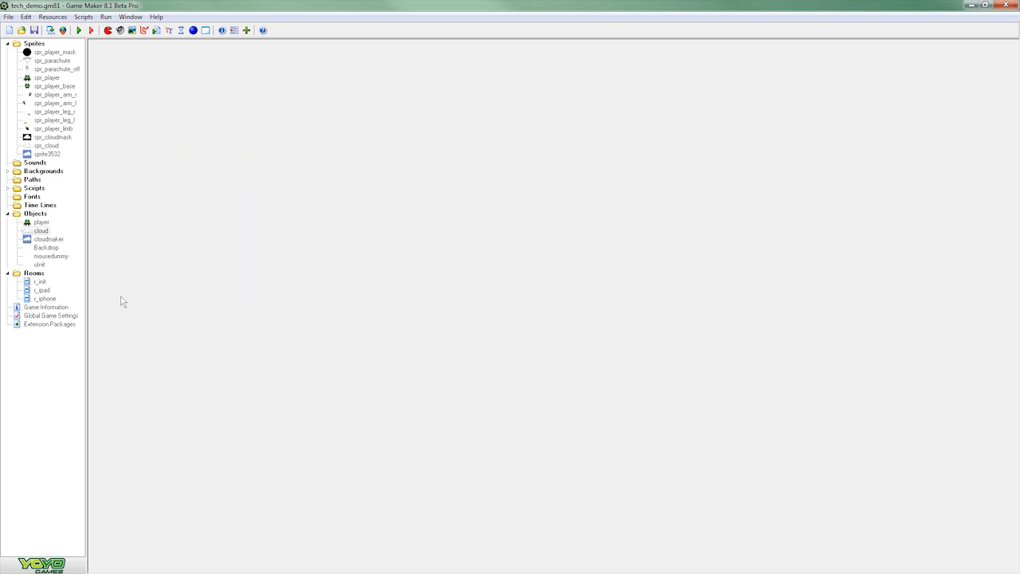
Step: Review the full text of the cloudmaker object's Step actions and close the object
double_click(47, 239)
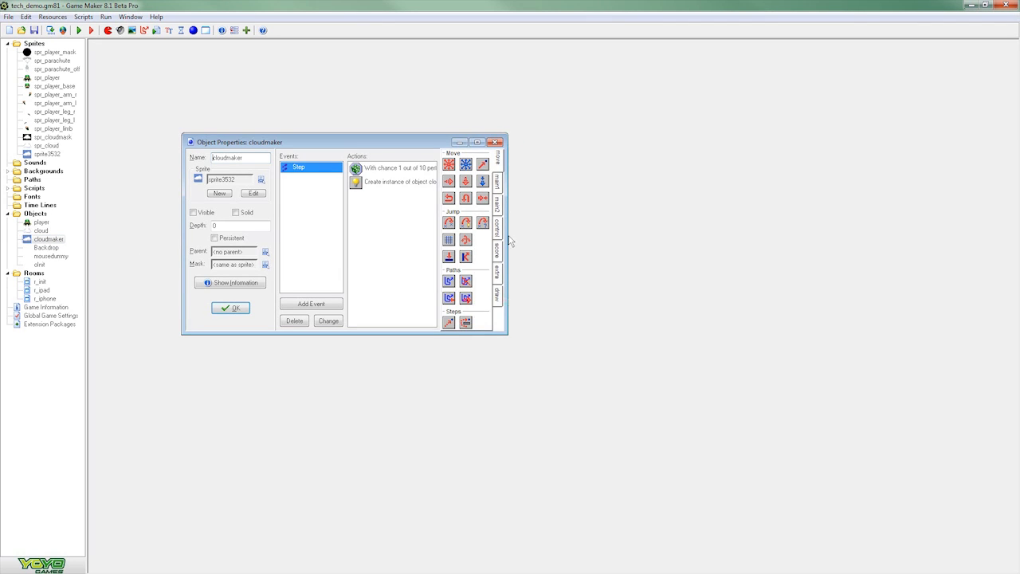
drag(508, 241, 594, 244)
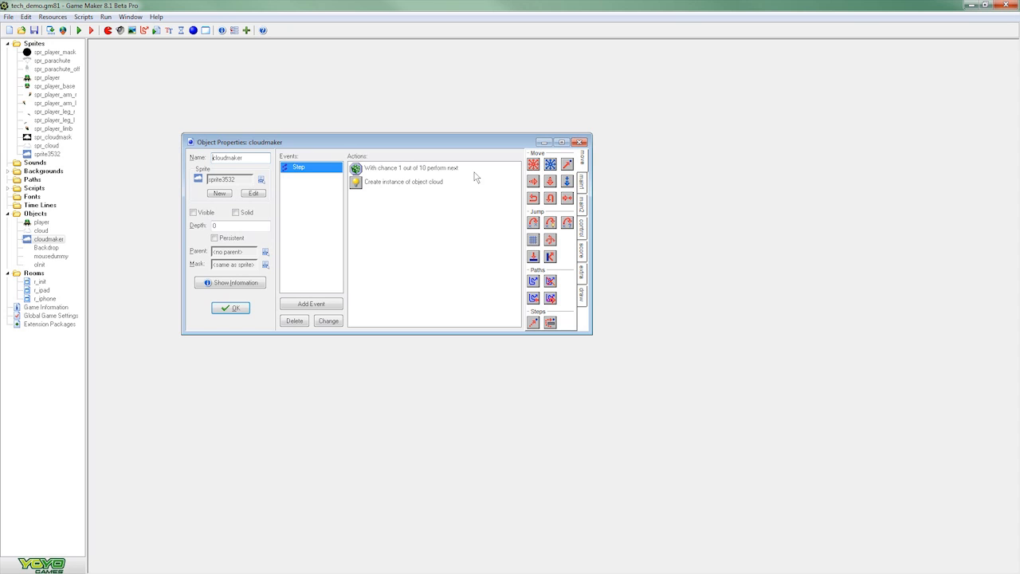
click(231, 307)
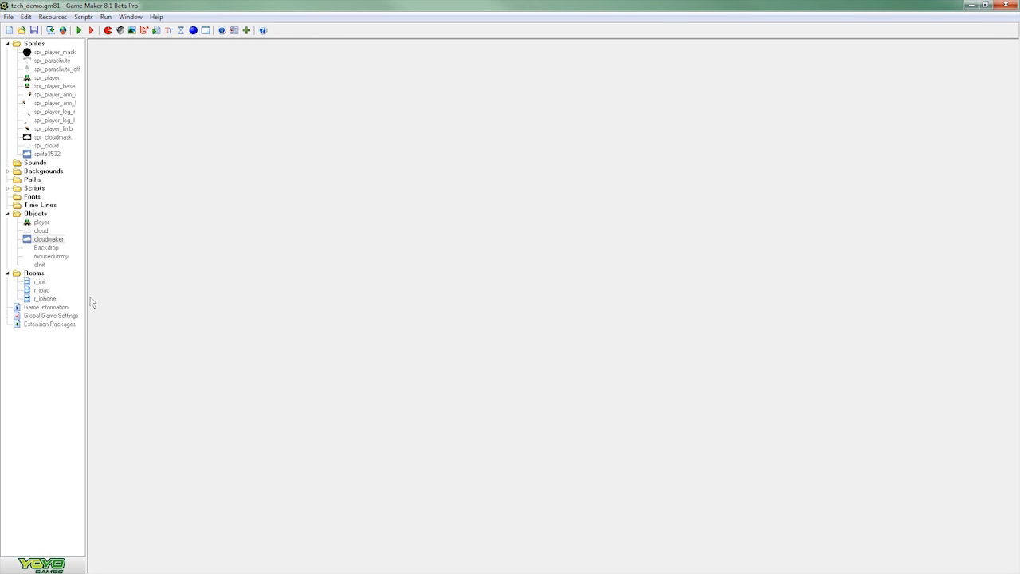
Step: Open the r_ipad room maximized with its grid hidden, and place one cloudmaker instance above and to the left of the player
double_click(41, 291)
click(614, 157)
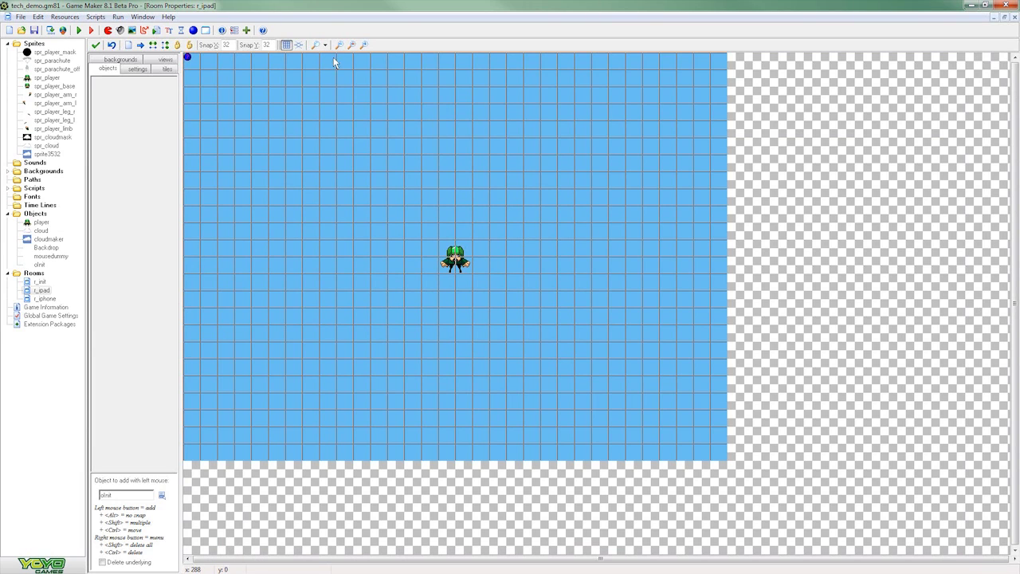
click(286, 46)
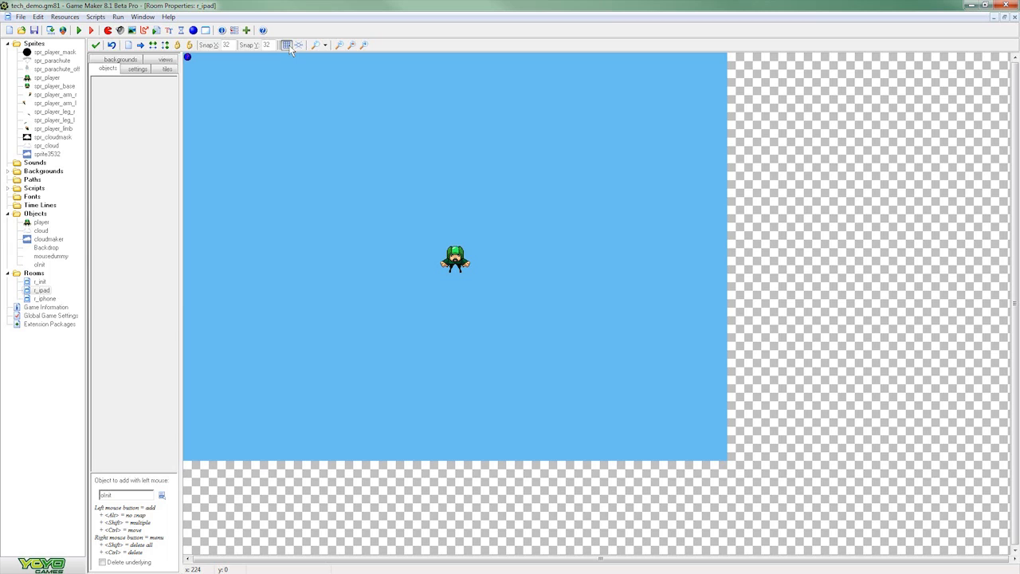
click(161, 495)
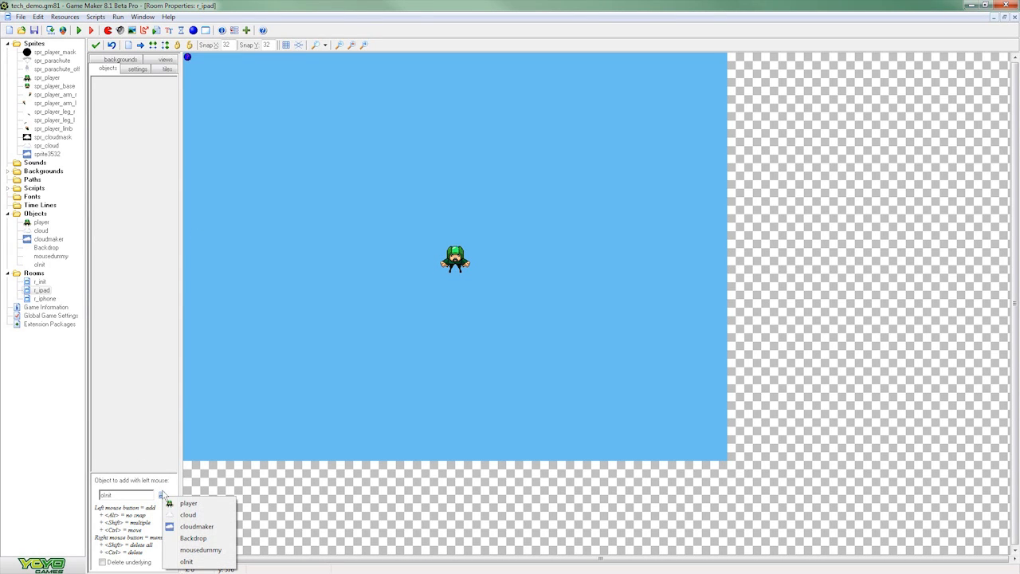
click(191, 527)
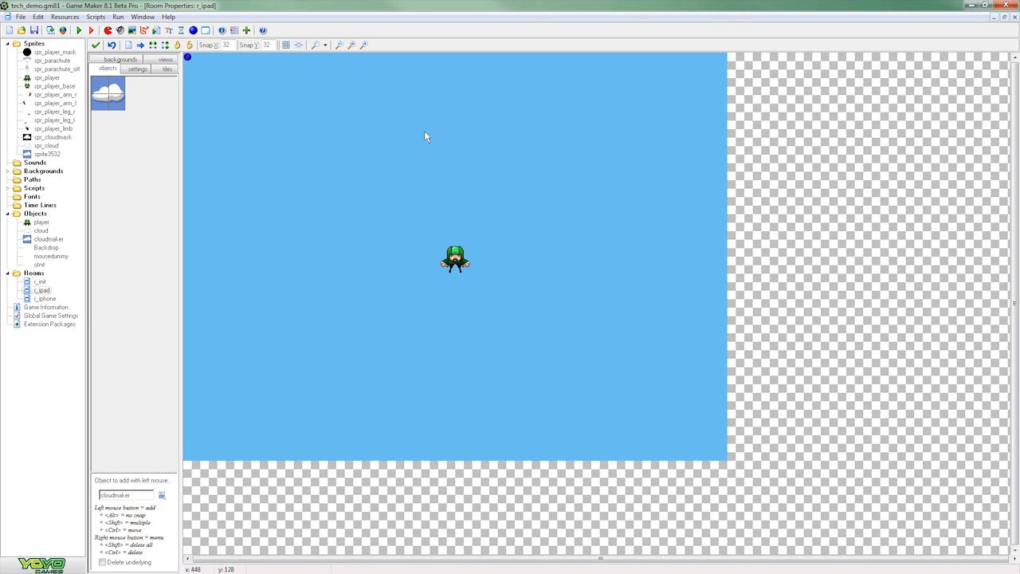
drag(423, 137, 344, 167)
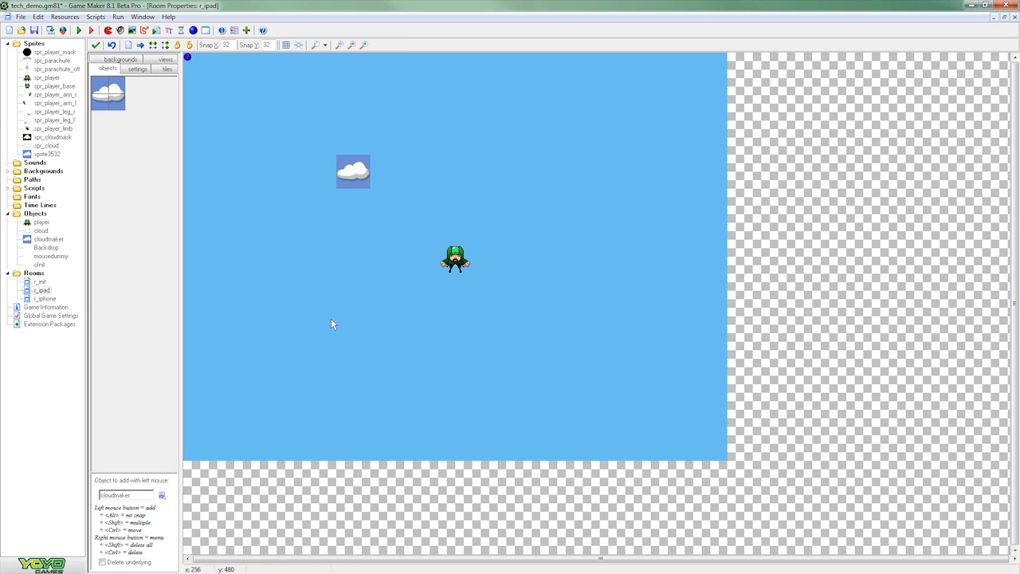
Step: Place extra cloudmaker instances around the player and along a diagonal run, and delete all these extras again
click(309, 307)
click(506, 393)
click(557, 171)
click(658, 290)
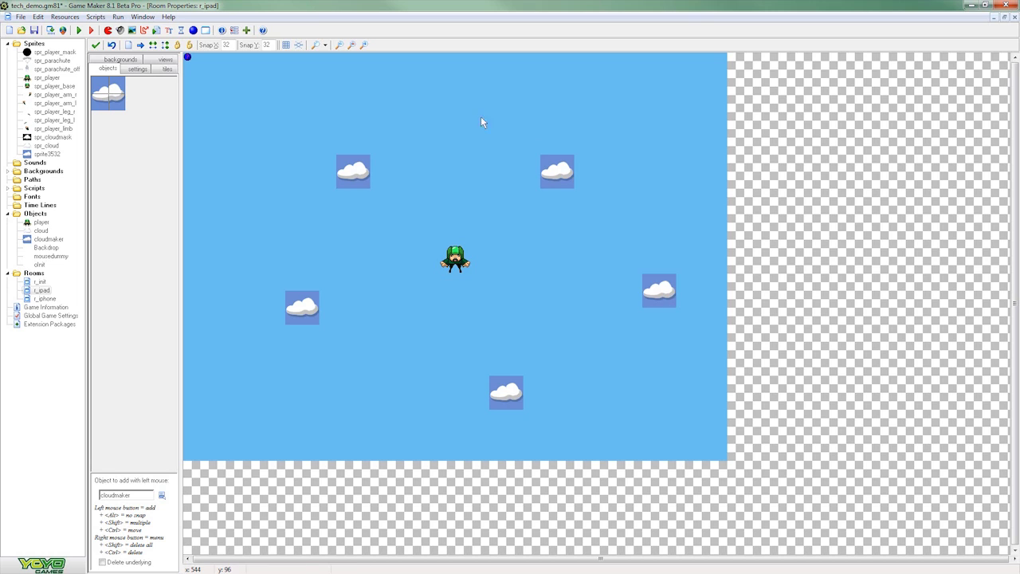
click(508, 139)
shift+drag(488, 120, 624, 251)
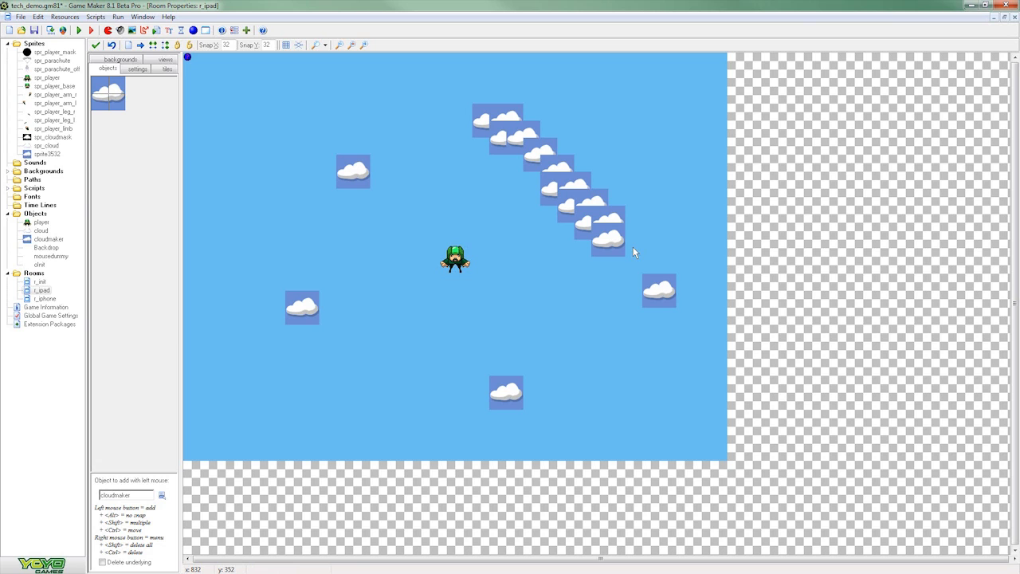
mouse_move(616, 249)
shift+right_down()
mouse_move(486, 123)
mouse_move(651, 297)
mouse_move(477, 404)
shift+right_up()
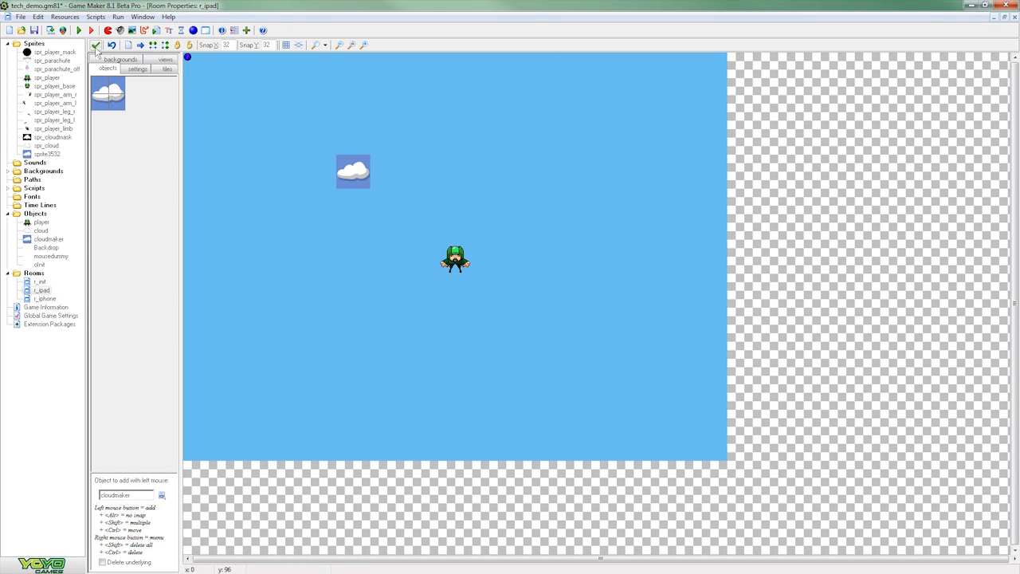
Step: Accept the r_ipad room, save the project, and run the game
click(95, 45)
click(34, 31)
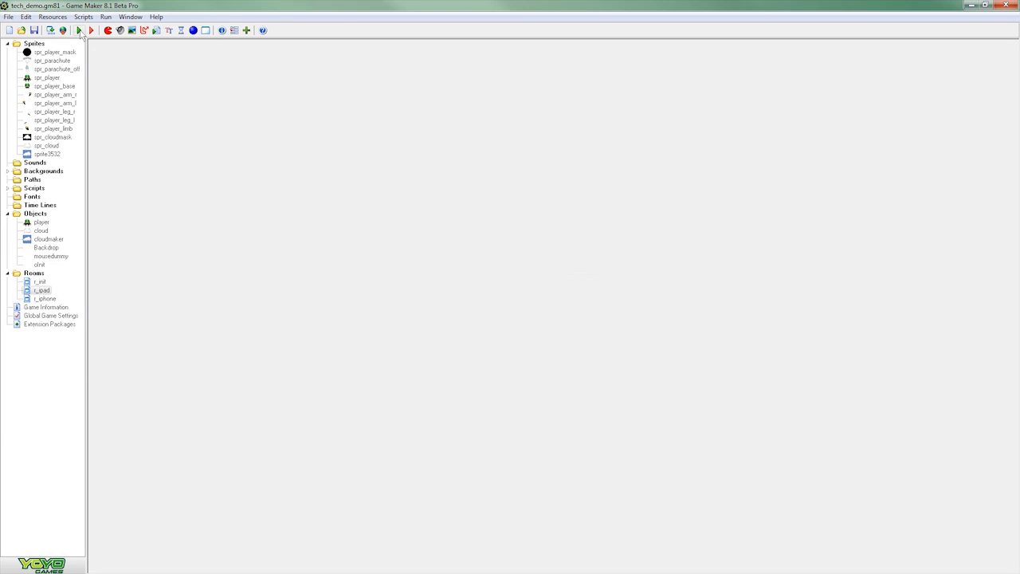
click(79, 31)
Step: Fill the domovement script with code for moving by double the mousedummy offset, spin beyond ±7.5, room limits, chute angle and limb animation, and accept it
click(7, 188)
double_click(47, 206)
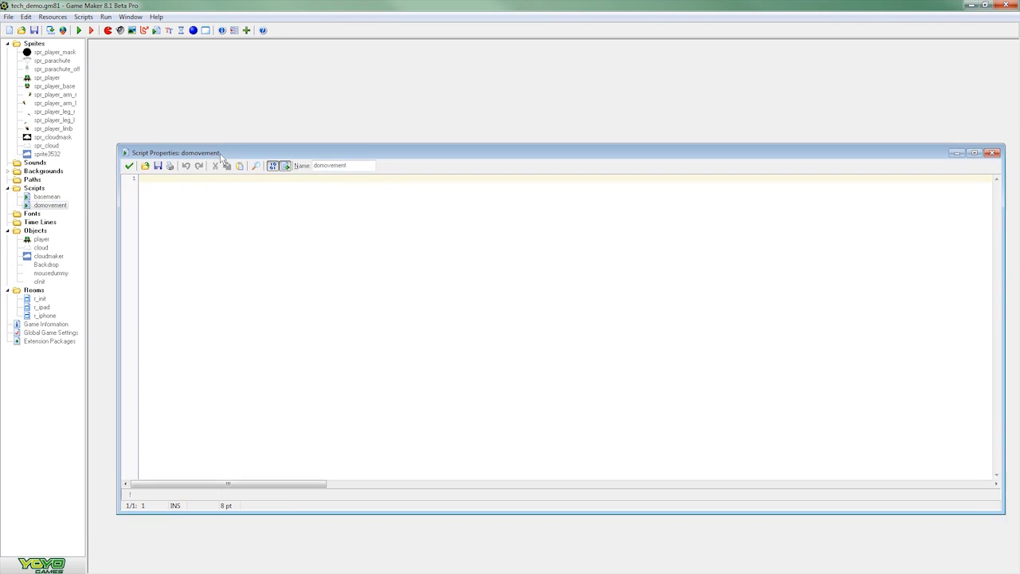
drag(217, 134, 211, 126)
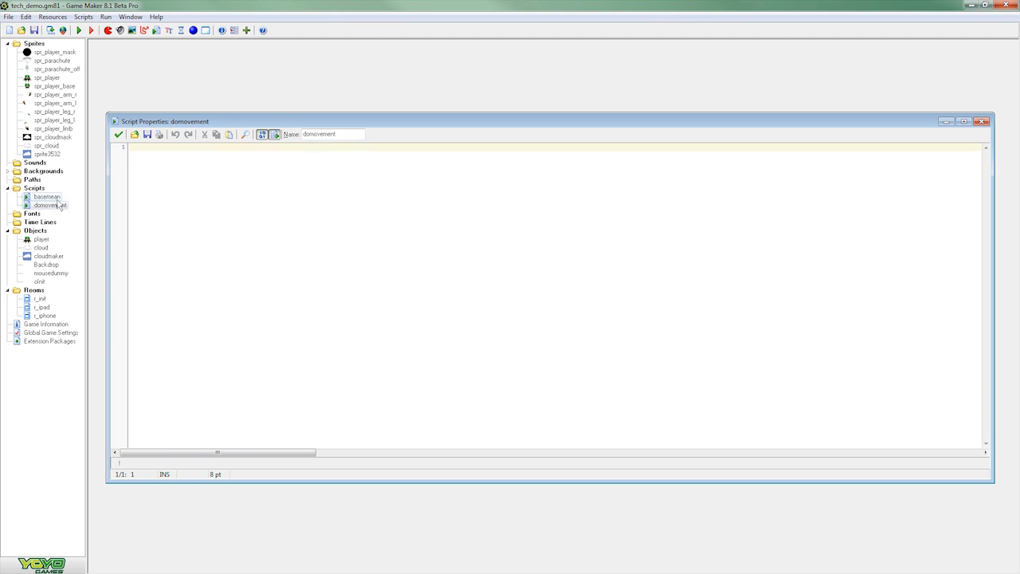
text(if mouse_check_button(mb_left) {     if last_pressed==1     {         x+=(mousedummy.x-mousedummy.xprevious)*2         y+=(mousedummy.y-mousedummy.yprevious)*2     }     last_pressed = 1; }else{     last_pressed = 0; }  // xmove = x-xprevious; ymove = y-yprevious; //  if xmove > 7.5     spin = min(-xmove,spin); if xmove < -7.5     spin = max(-xmove,spin);  x = max(0,x); x = min(room_width,x); y = max(0,y); y = min(room_height,y);  angle += spin; chute_angle = point_direction(x,y,xprevious,yprevious-50); spin *= .9; image_speed = 1-chute*.5; arm_r_img += image_speed; arm_l_img += image_speed; leg_r_img += image_speed; leg_l_img += image_speed;)
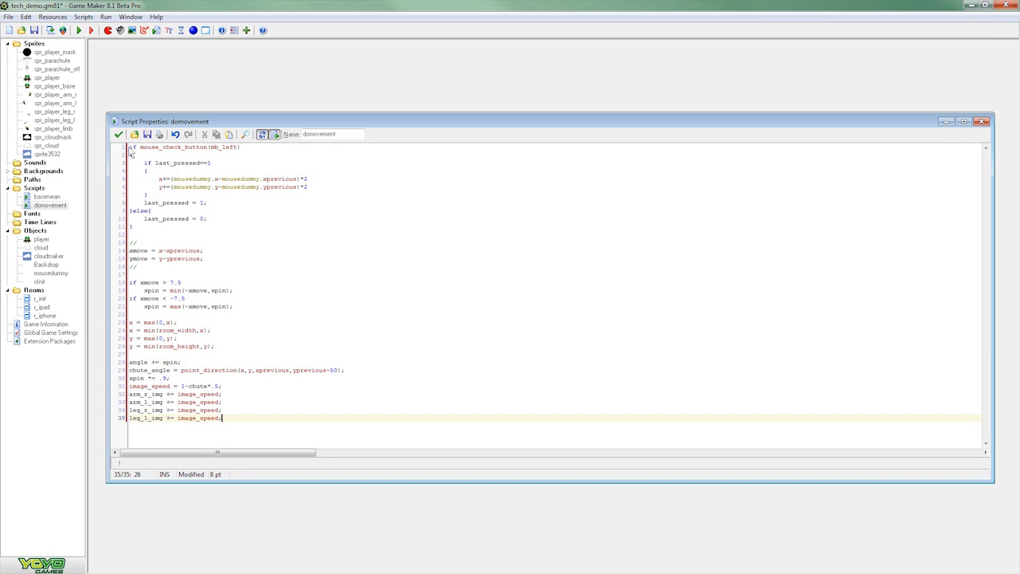
click(118, 135)
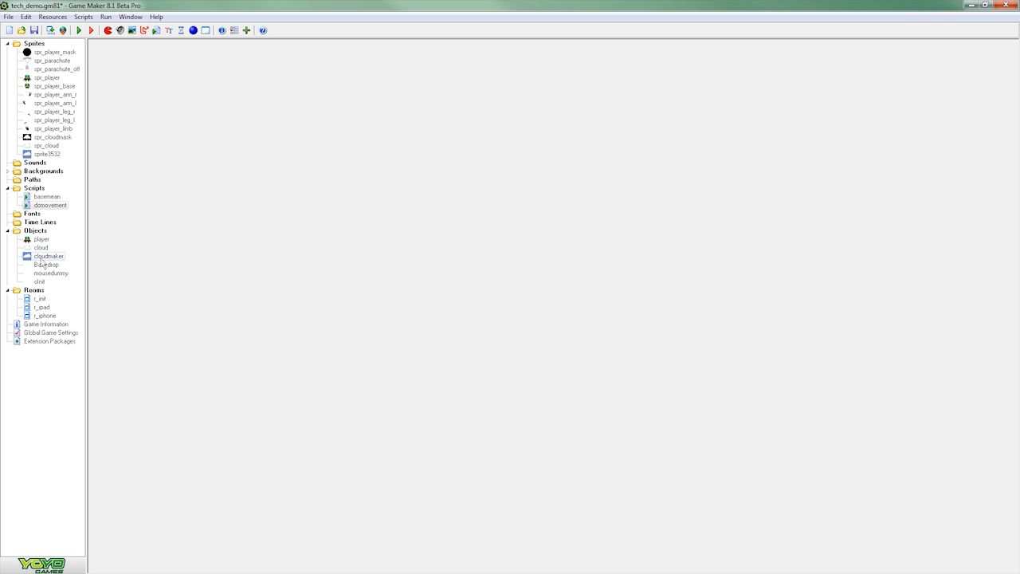
Step: Open the code of the player object's Step event and examine its domovement() call
double_click(40, 239)
click(338, 217)
double_click(432, 207)
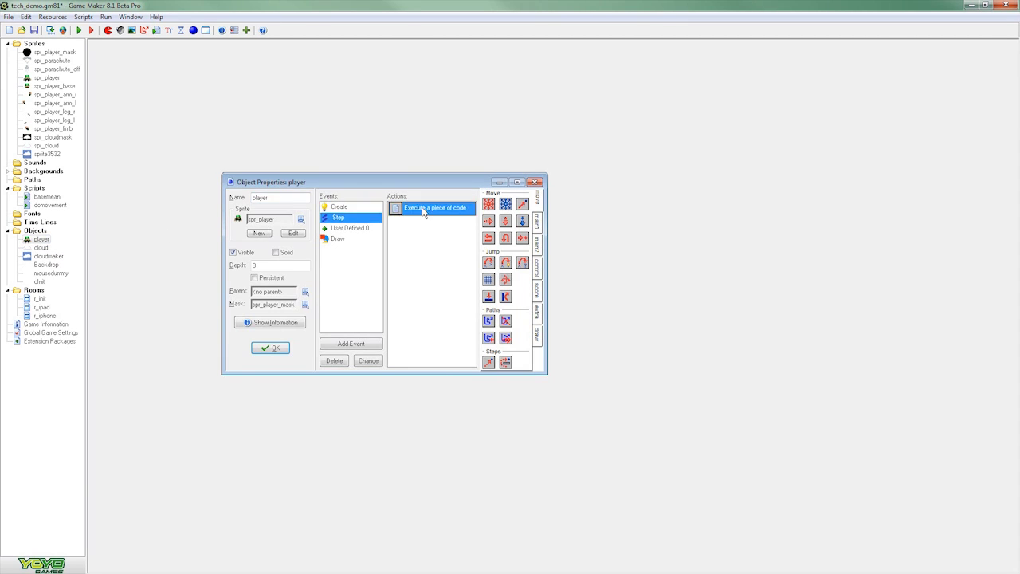
drag(133, 162, 89, 164)
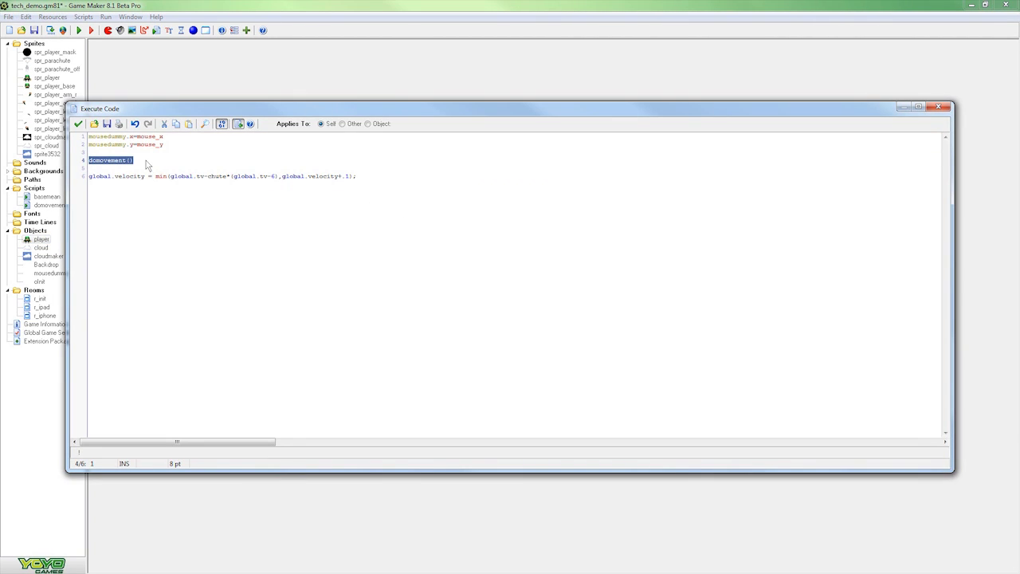
click(147, 162)
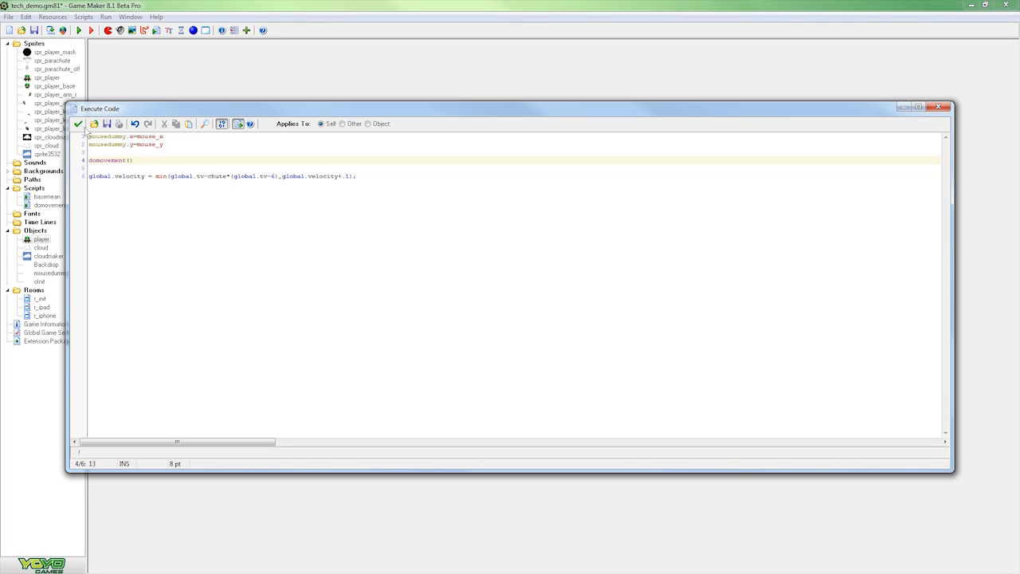
Step: Accept the player's Step code, save the project and run the game to test the movement
click(77, 124)
click(35, 31)
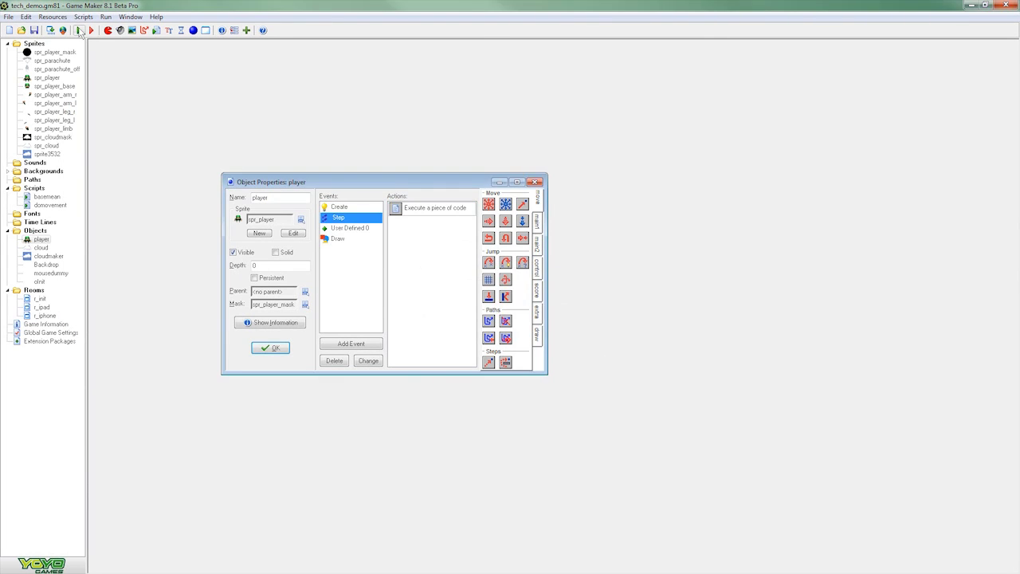
click(79, 29)
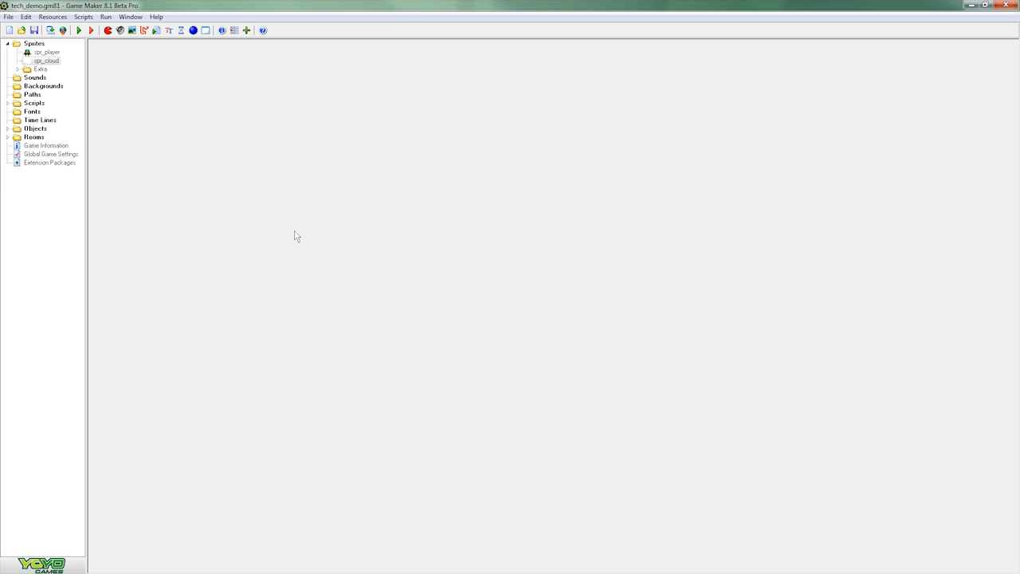
Step: Collapse the Sprites folder in the resource tree and set the project's export target to All
double_click(33, 43)
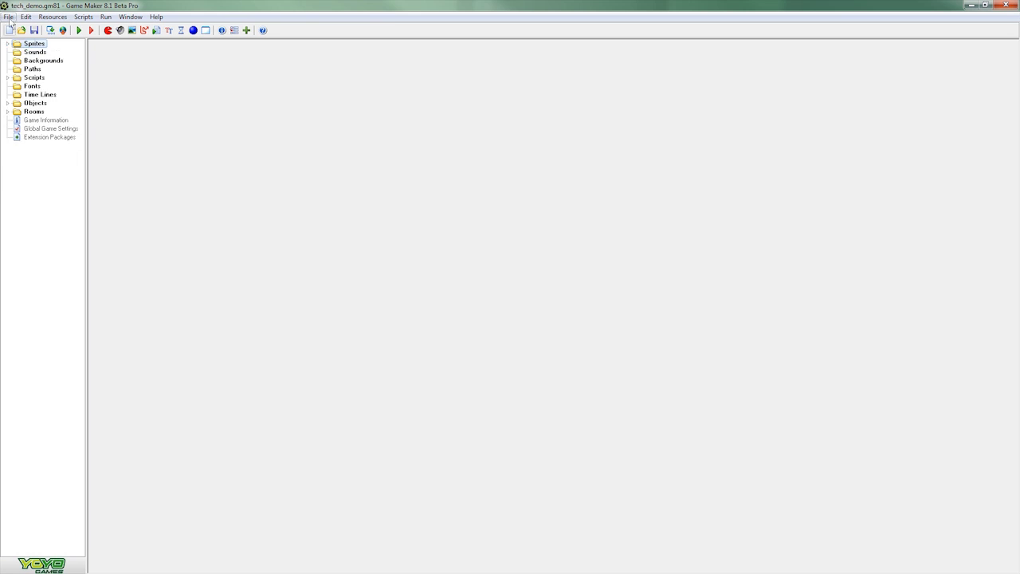
click(8, 16)
mouse_move(30, 99)
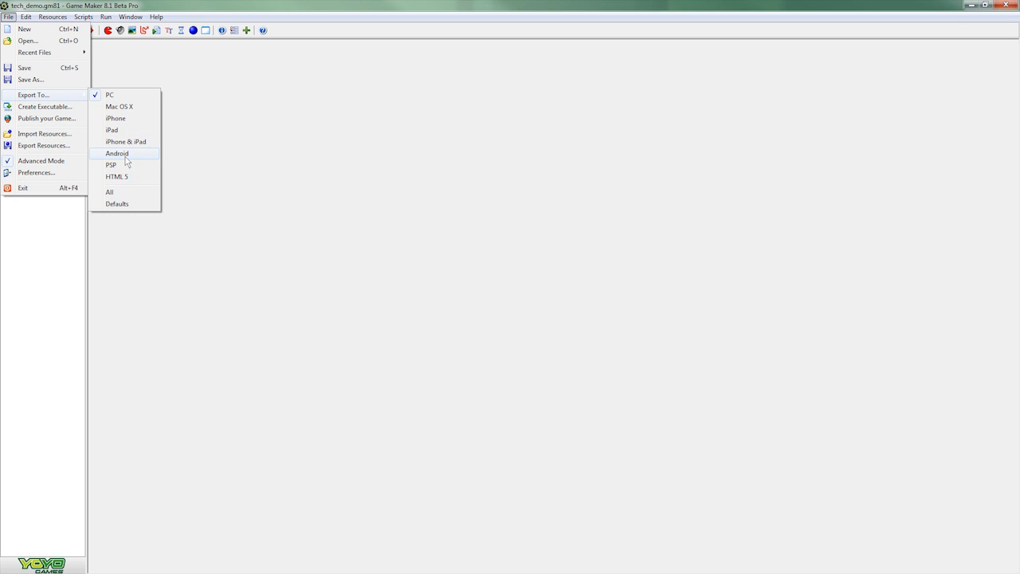
click(110, 194)
click(8, 16)
click(188, 114)
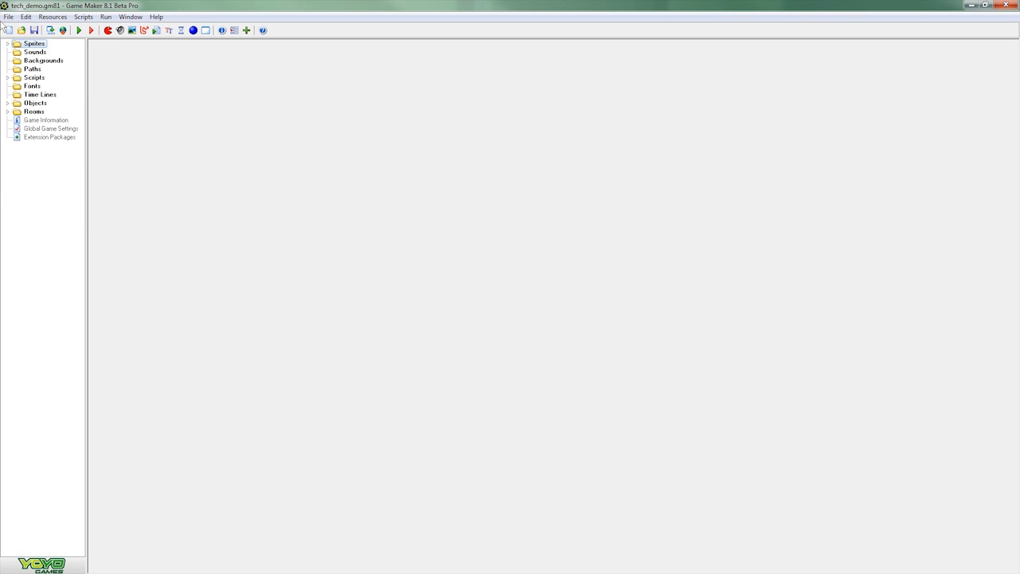
Step: Save the project and create the stand-alone executable tech_demo.exe with the Desktop as its destination
click(8, 16)
click(46, 70)
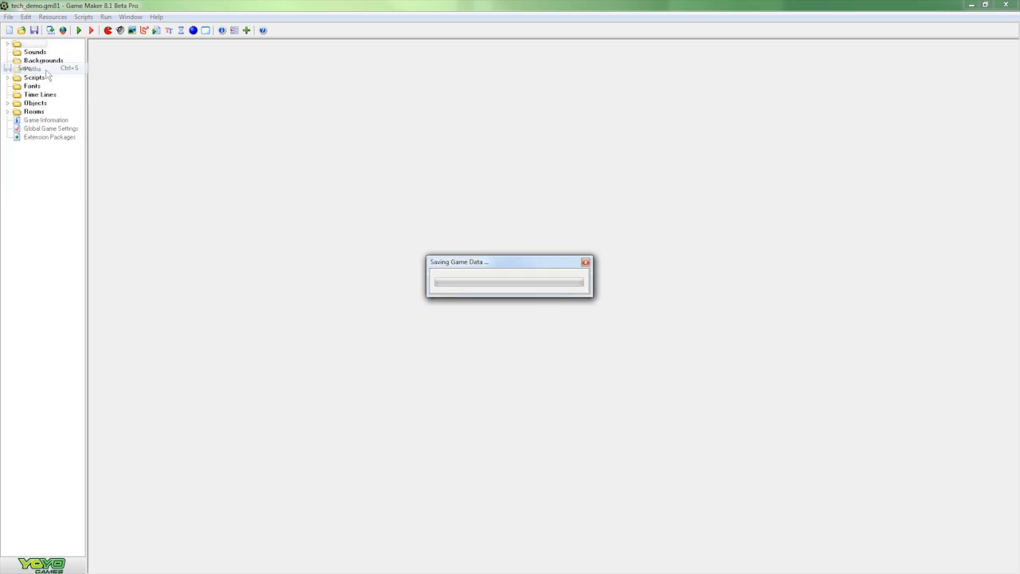
click(8, 16)
click(43, 107)
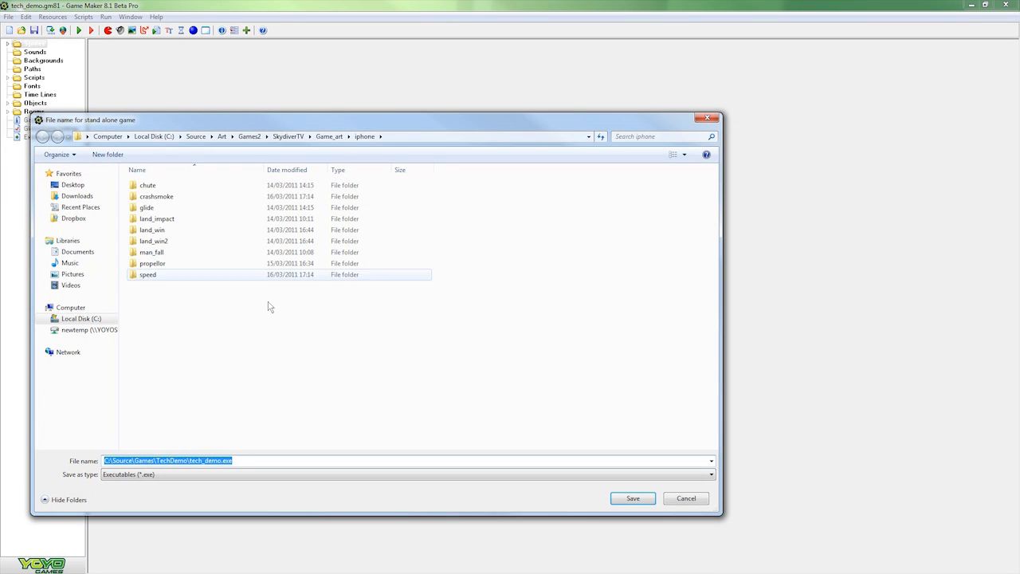
click(74, 184)
click(645, 502)
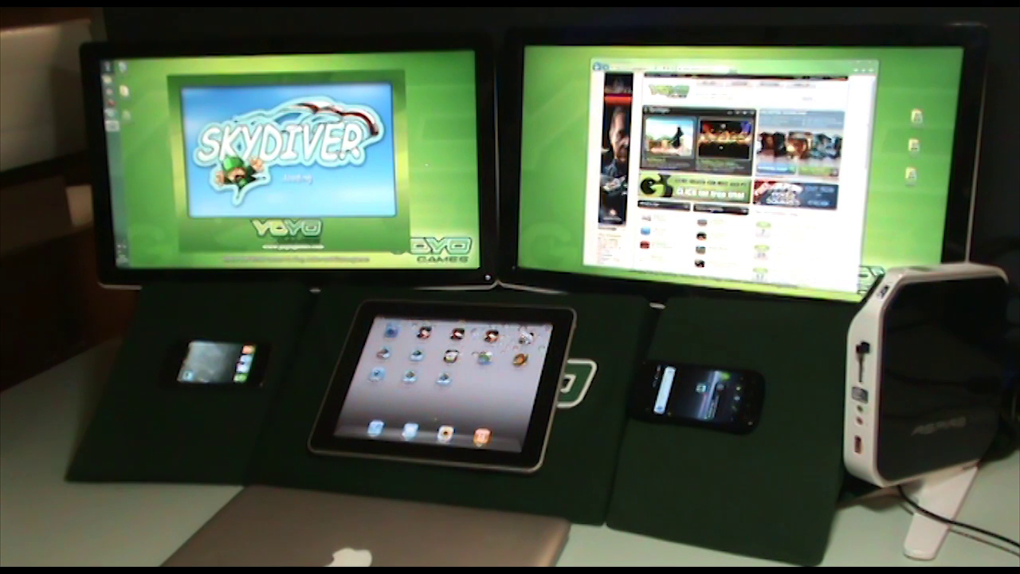